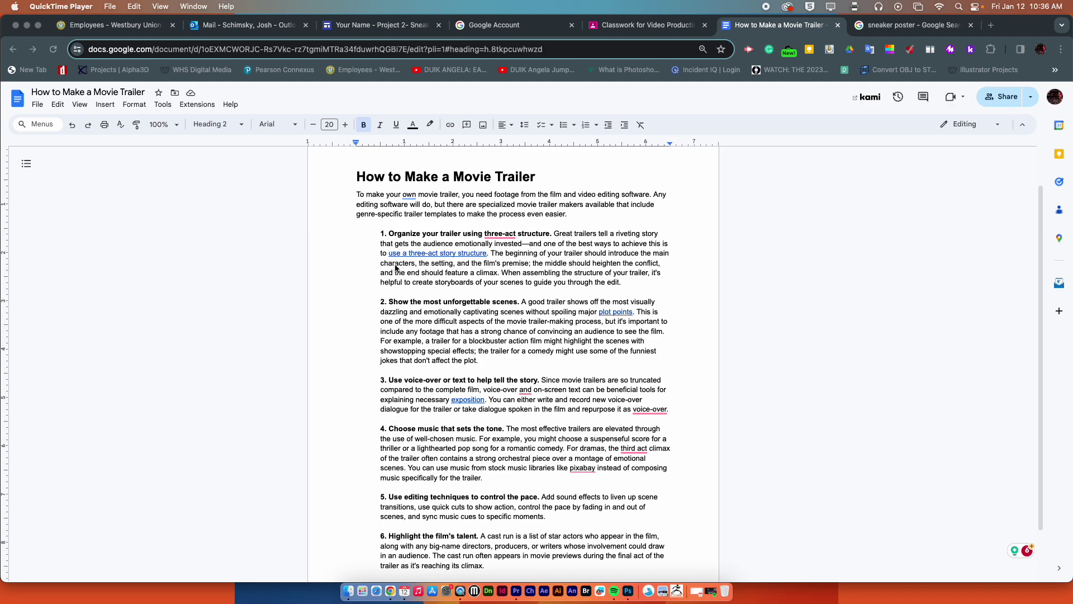
# Highlight the step 1 passage on main characters, setting and premise, then switch to Premiere Pro.
pyautogui.click(658, 256)
pyautogui.doubleClick(662, 256)
pyautogui.moveTo(664, 258); pyautogui.dragTo(531, 263)
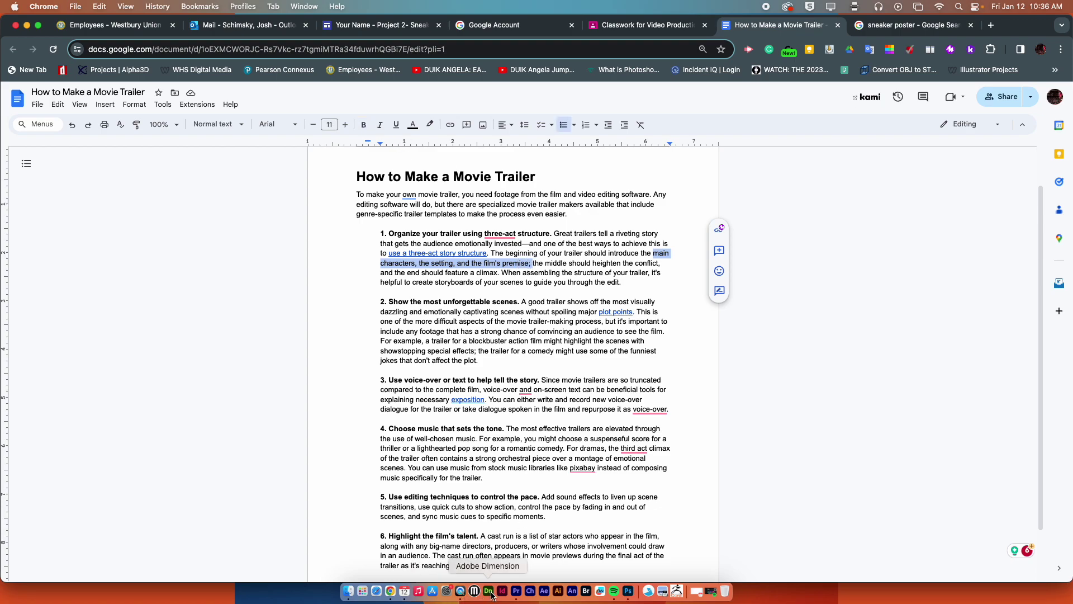
pyautogui.click(516, 591)
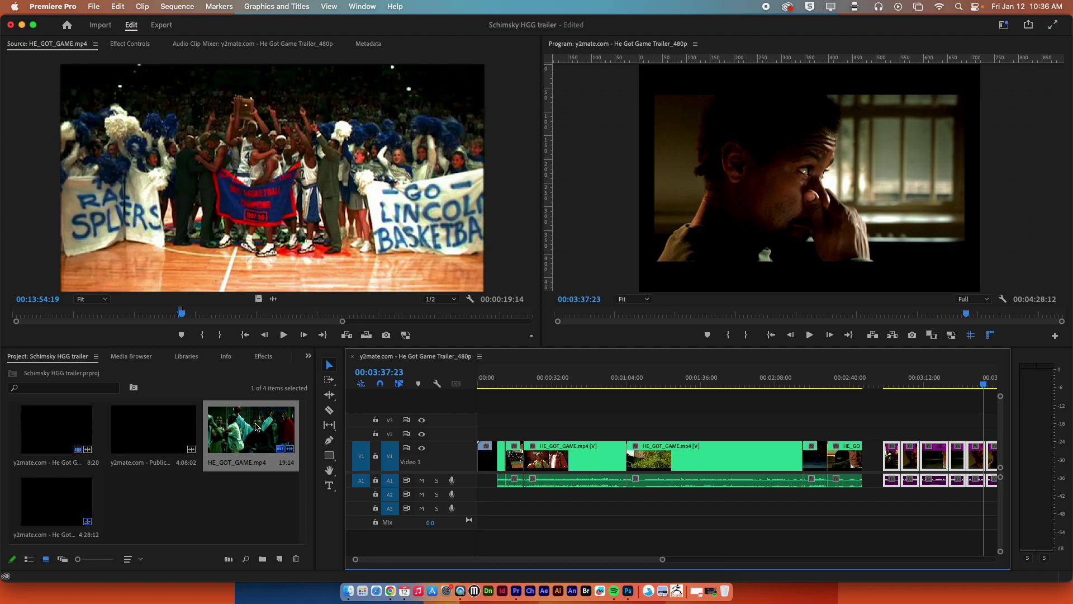
# Load HE_GOT_GAME.mp4 into the source viewer and scrub through it, checking the guide briefly.
pyautogui.click(250, 484)
pyautogui.doubleClick(250, 430)
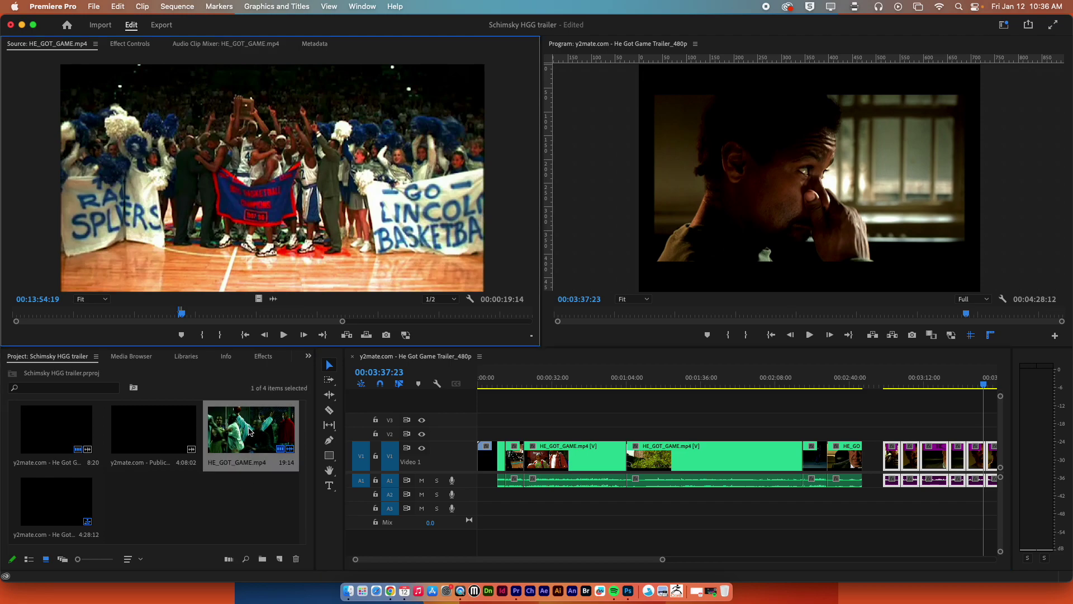
pyautogui.moveTo(186, 316); pyautogui.dragTo(116, 314)
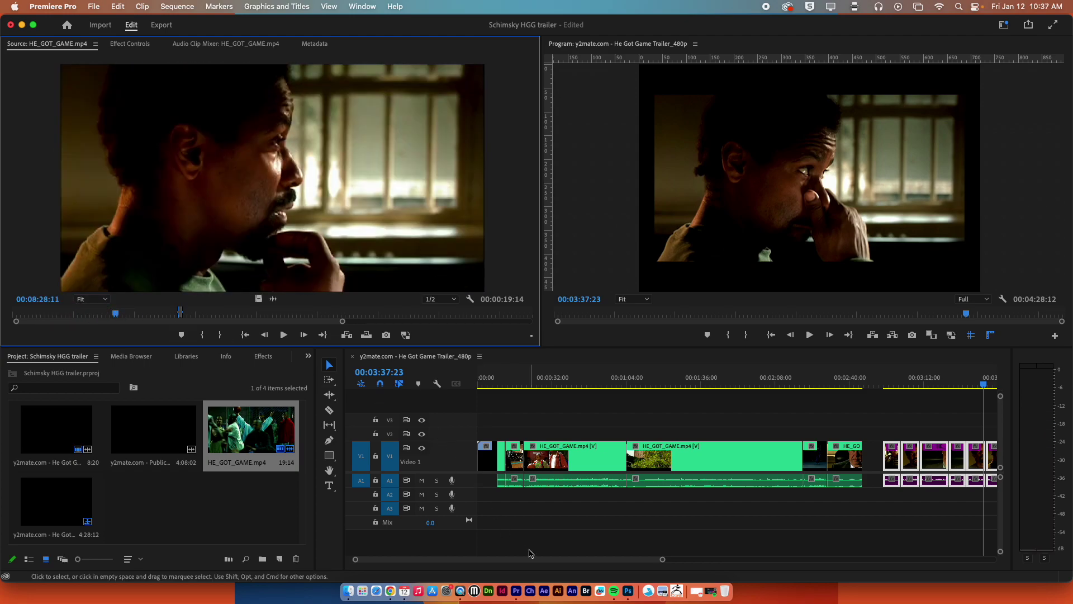
pyautogui.click(390, 590)
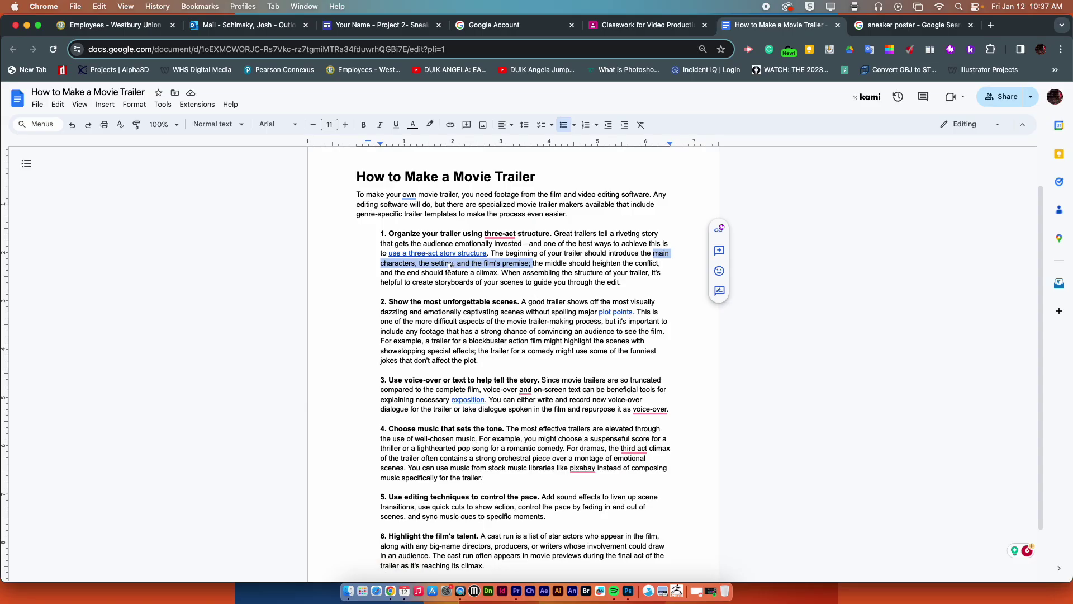
pyautogui.click(516, 590)
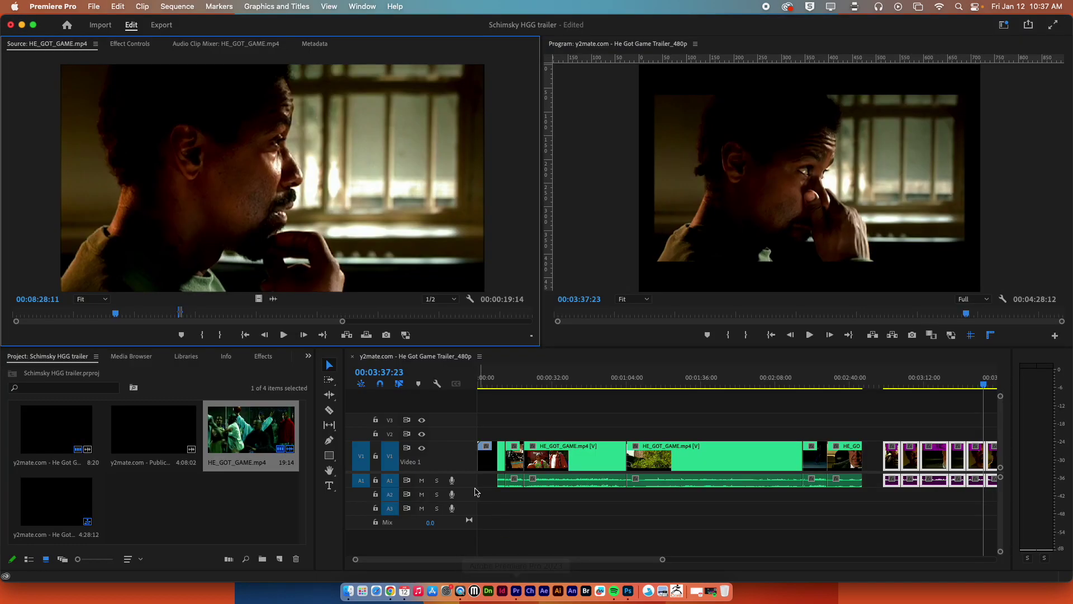
# With the playhead at 00:00:08:20, select the first three linked clips, then return to the guide.
pyautogui.click(498, 382)
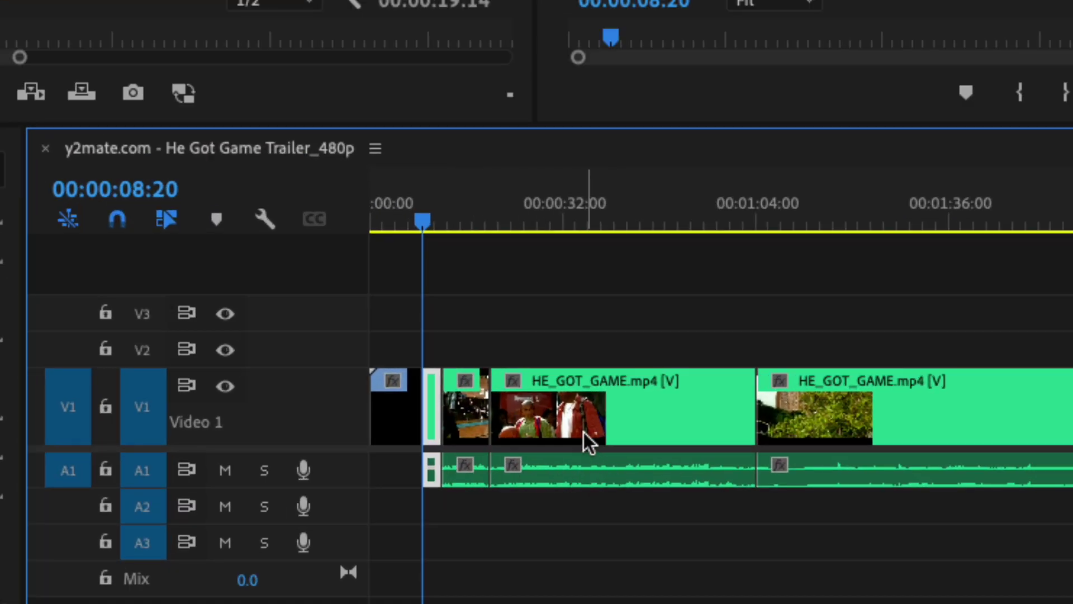
pyautogui.moveTo(436, 336); pyautogui.dragTo(543, 403)
pyautogui.rightClick(543, 414)
pyautogui.scroll(-10, 662, 541)
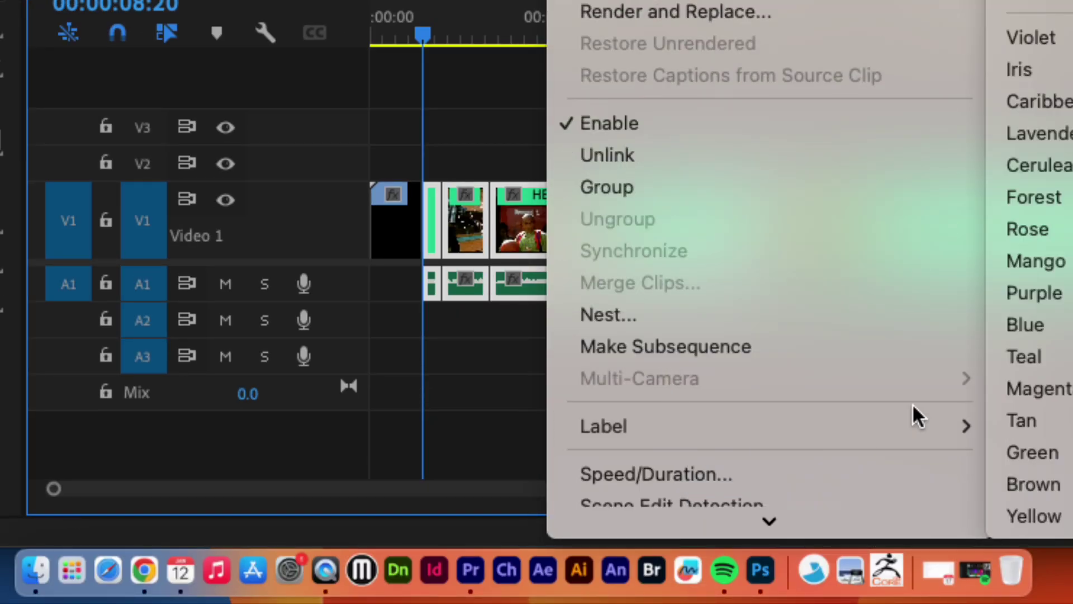
pyautogui.click(470, 317)
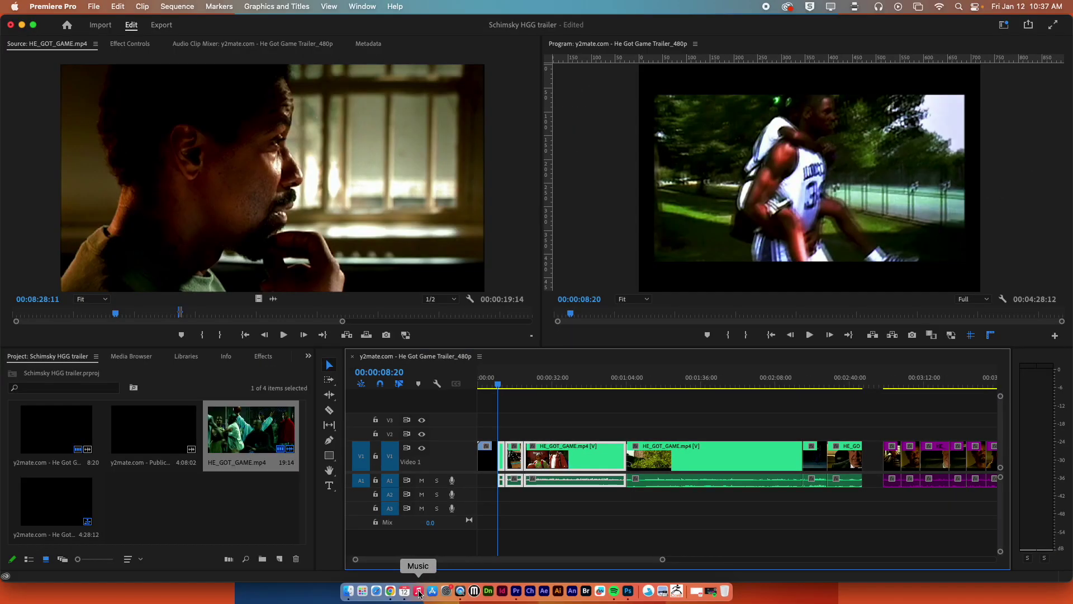
pyautogui.click(390, 591)
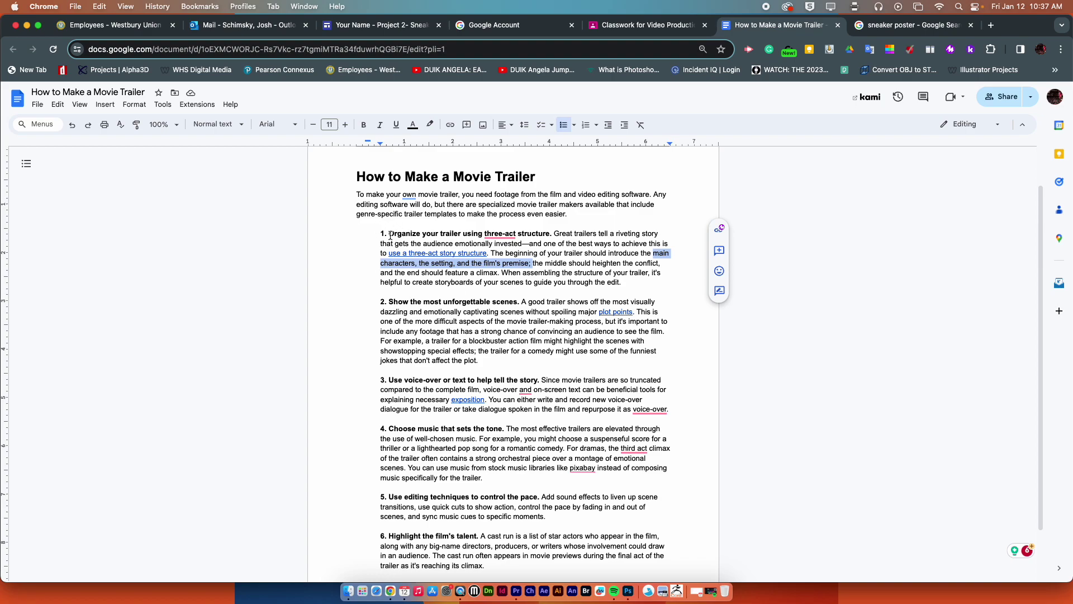
# Highlight steps 1 and 2 of the trailer guide, then return to Premiere Pro.
pyautogui.moveTo(380, 233); pyautogui.dragTo(637, 283)
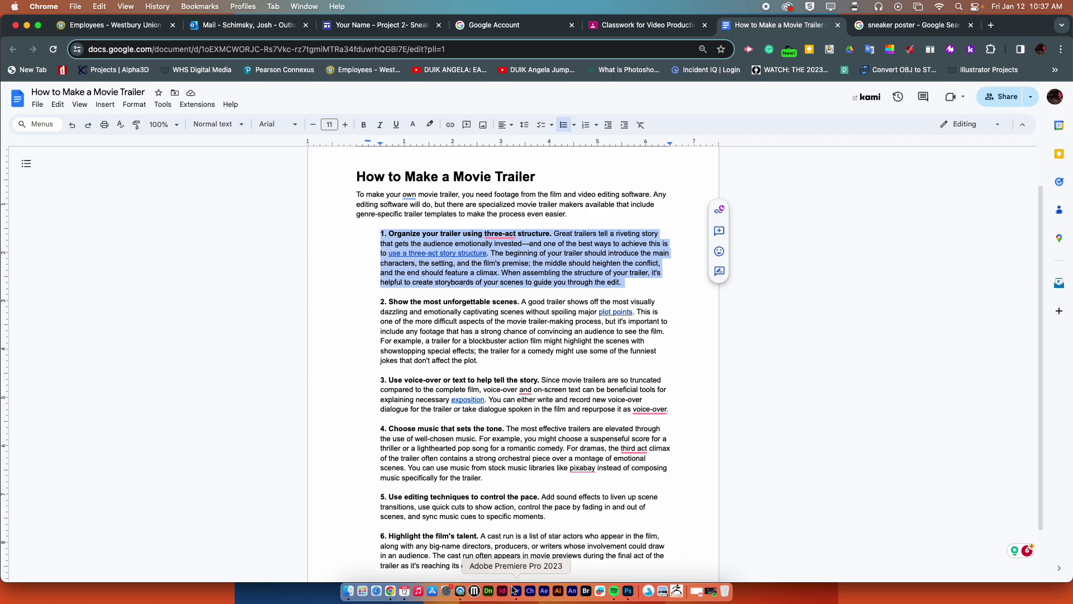
pyautogui.moveTo(380, 301); pyautogui.dragTo(571, 361)
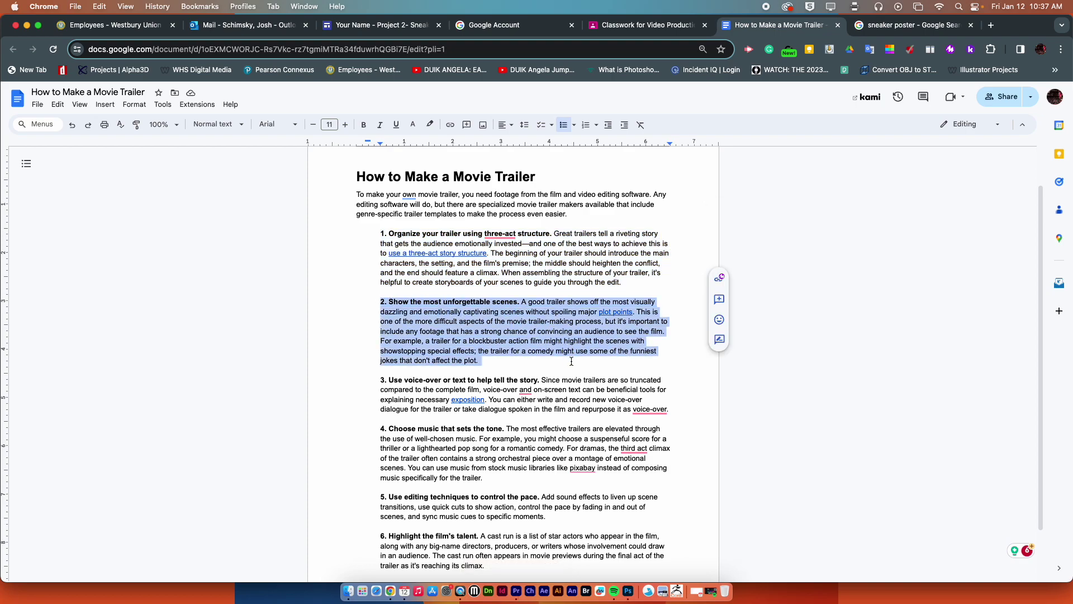
pyautogui.click(516, 589)
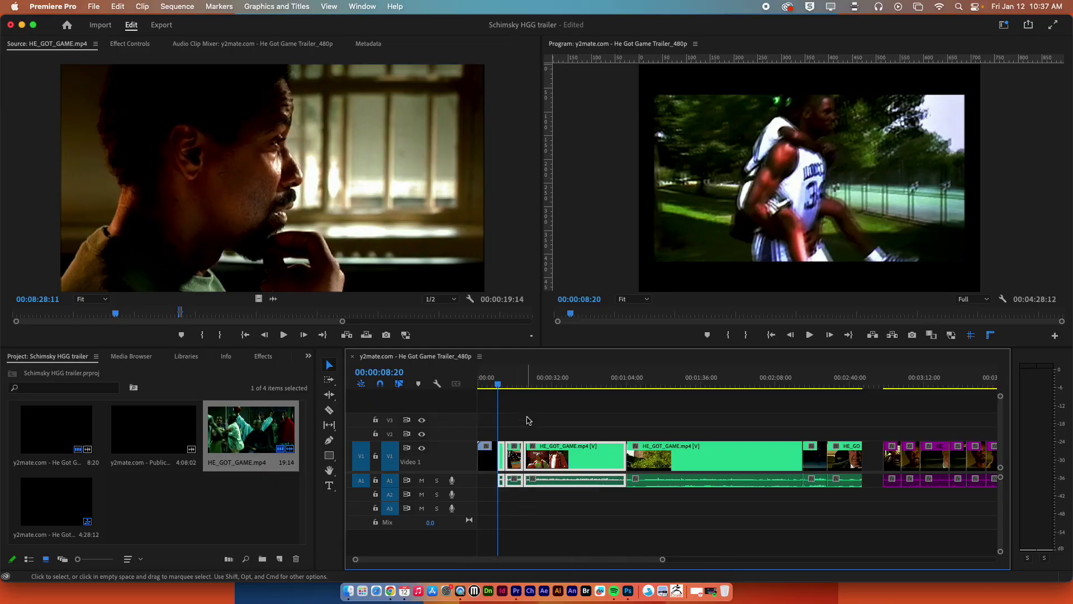
# Deselect the clips and move the playhead to the overhead basketball-court shot at 00:03:11:26.
pyautogui.moveTo(497, 383); pyautogui.dragTo(845, 390)
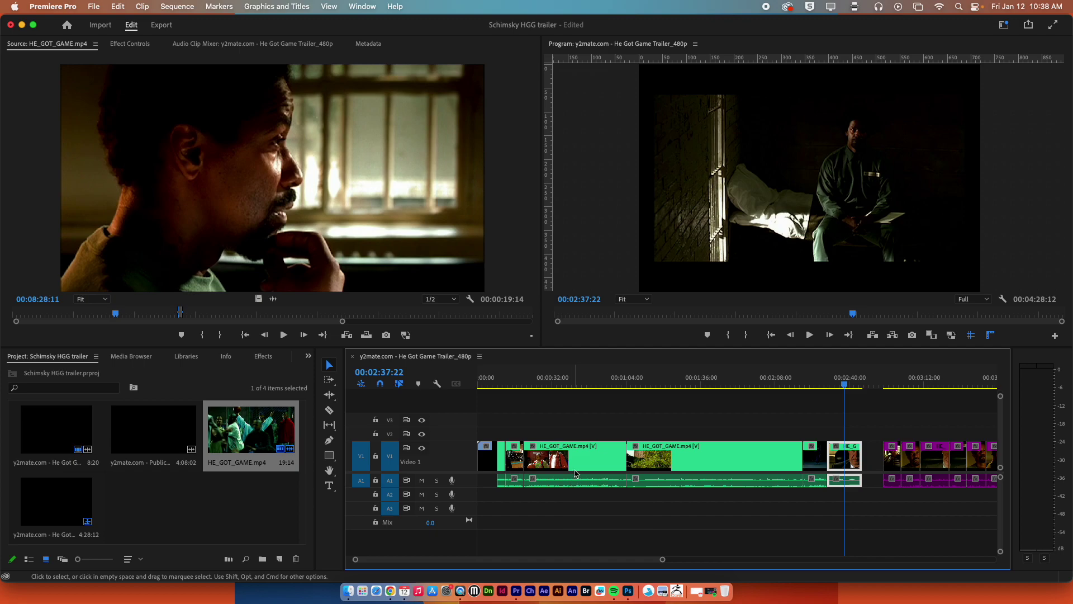
pyautogui.click(575, 418)
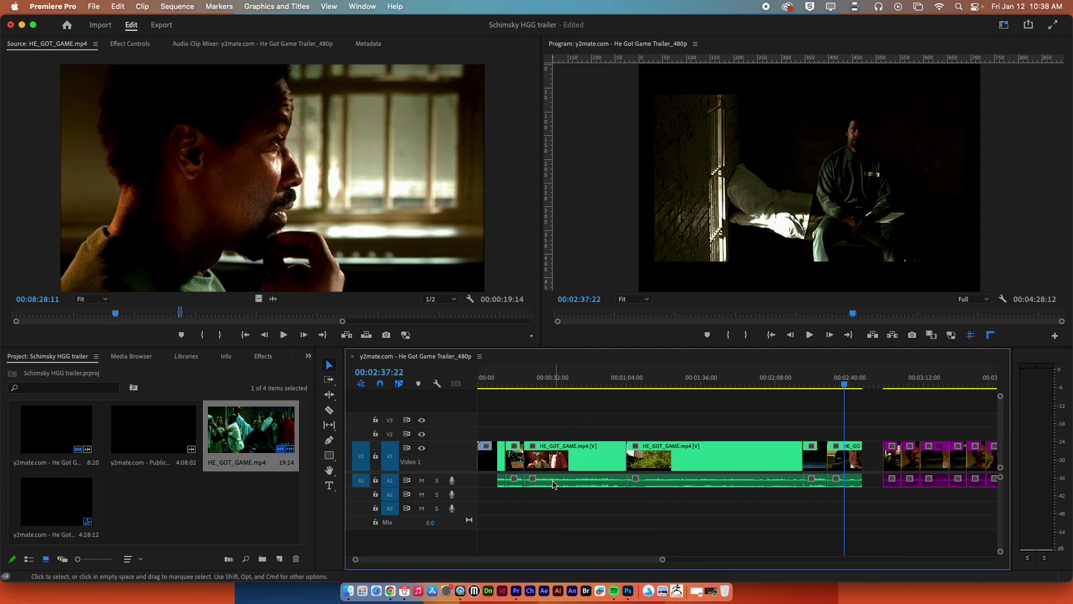
pyautogui.click(891, 383)
pyautogui.moveTo(895, 384); pyautogui.dragTo(924, 384)
# Highlight the step 2 heading in the guide, then return to Premiere Pro.
pyautogui.click(390, 590)
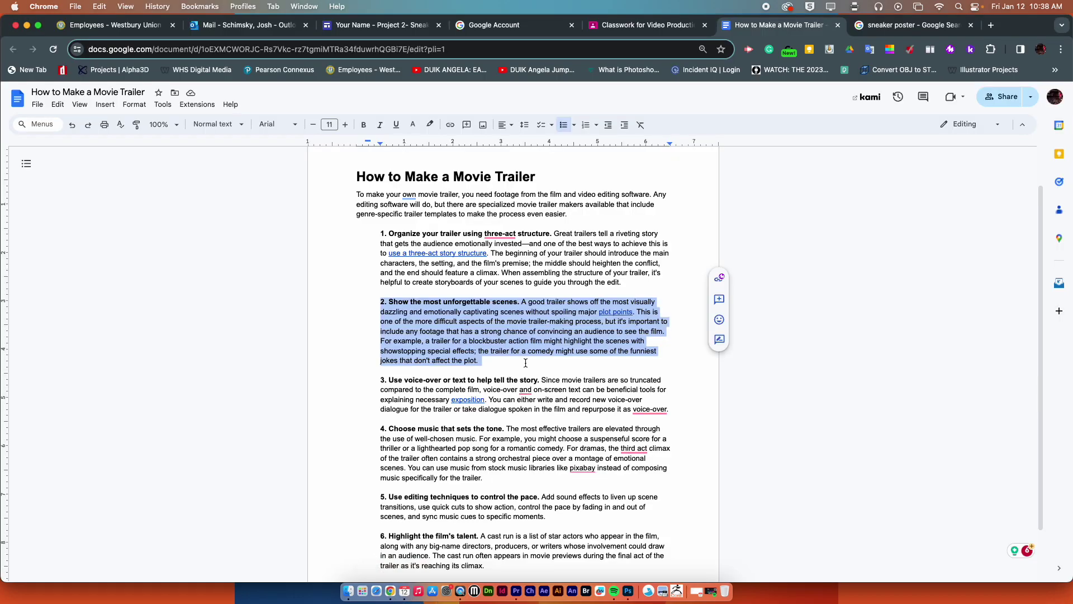
pyautogui.moveTo(382, 305); pyautogui.dragTo(530, 302)
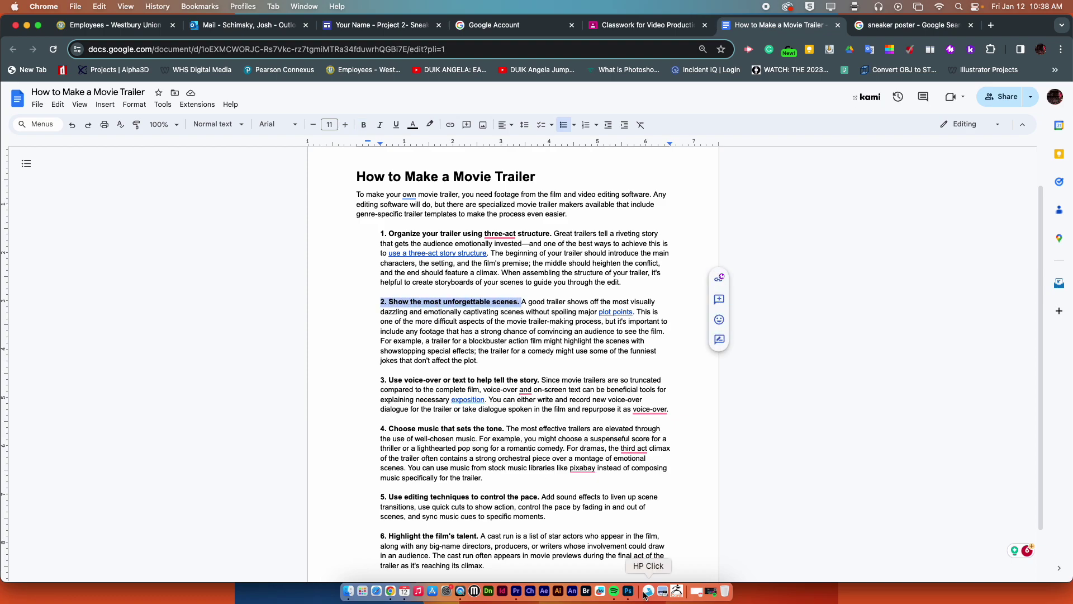
pyautogui.click(515, 590)
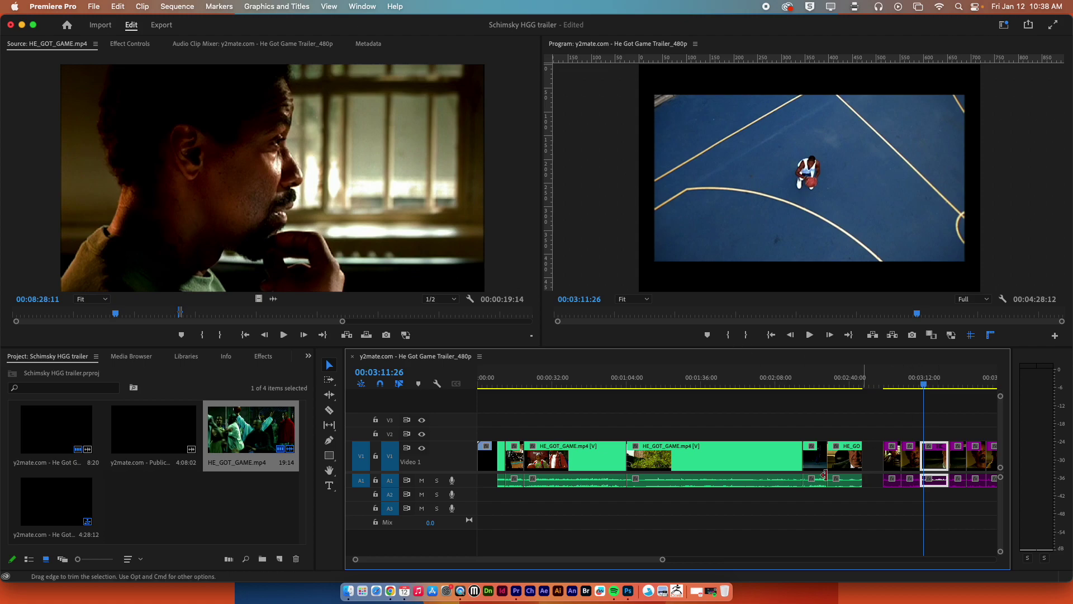
# Review the clips near 3:08–3:11 at the timeline's end, then bring the playhead back near the start.
pyautogui.moveTo(642, 557); pyautogui.dragTo(705, 558)
pyautogui.moveTo(631, 382); pyautogui.dragTo(816, 391)
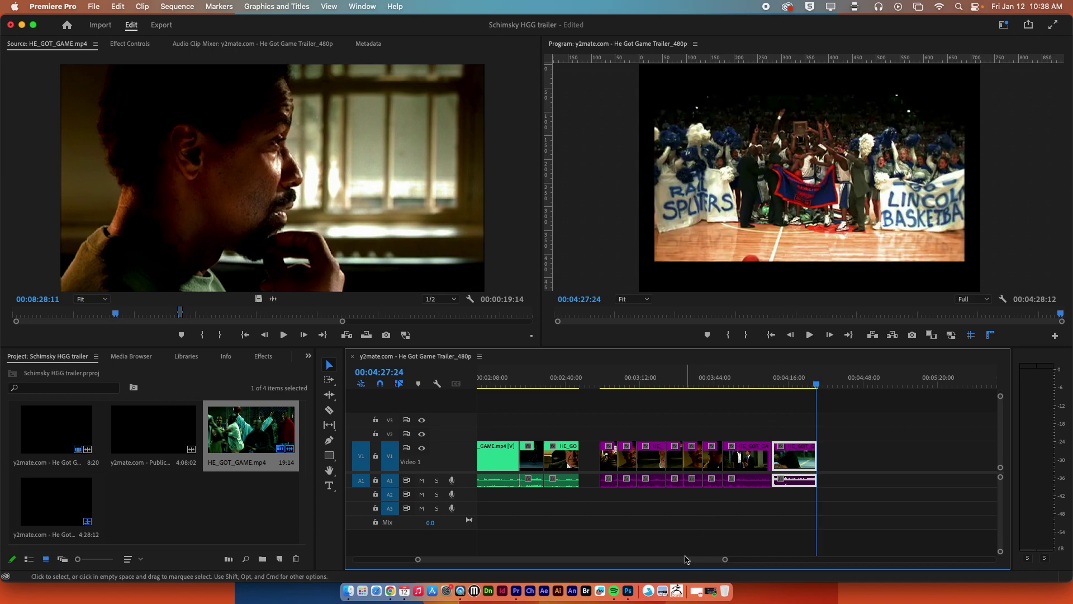
pyautogui.hscroll(-15, 686, 561)
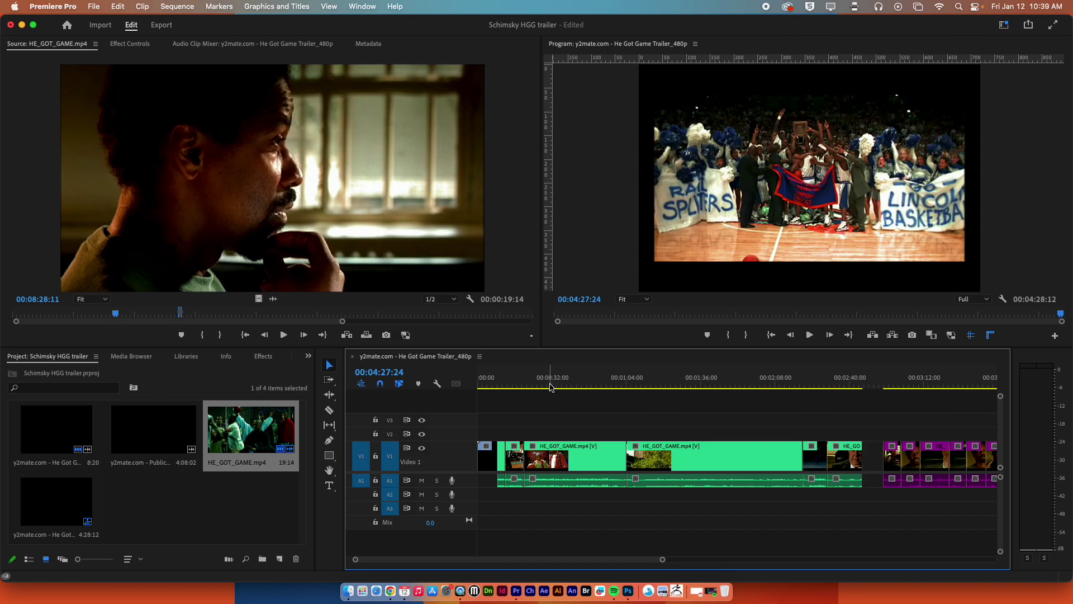
pyautogui.moveTo(506, 385); pyautogui.dragTo(499, 386)
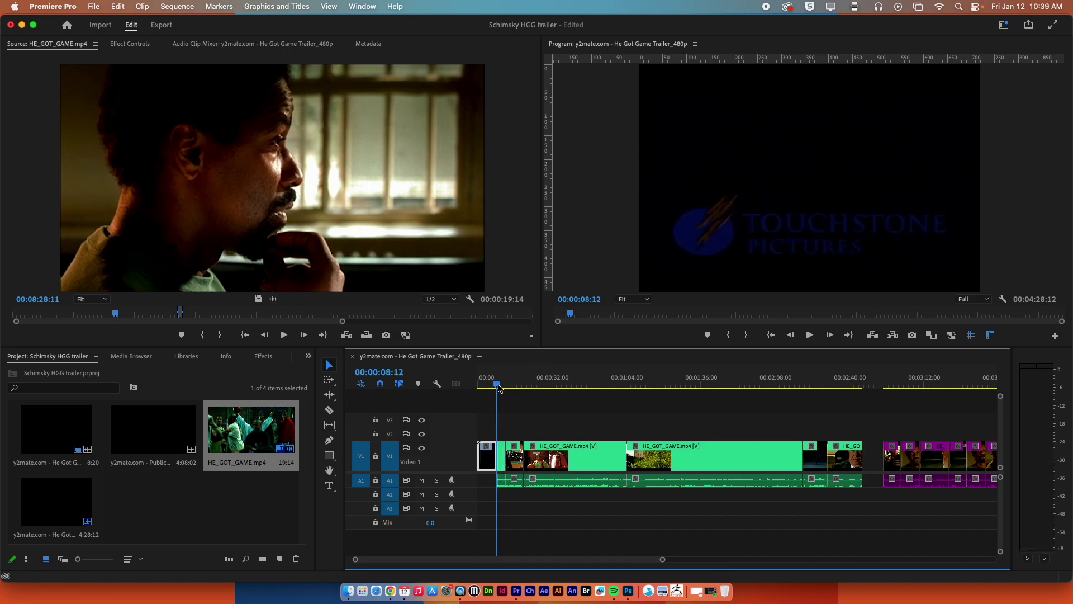
# Select the short second clip, zoom the timeline in on it, and set the playhead to 00:00:09:20.
pyautogui.press('space')
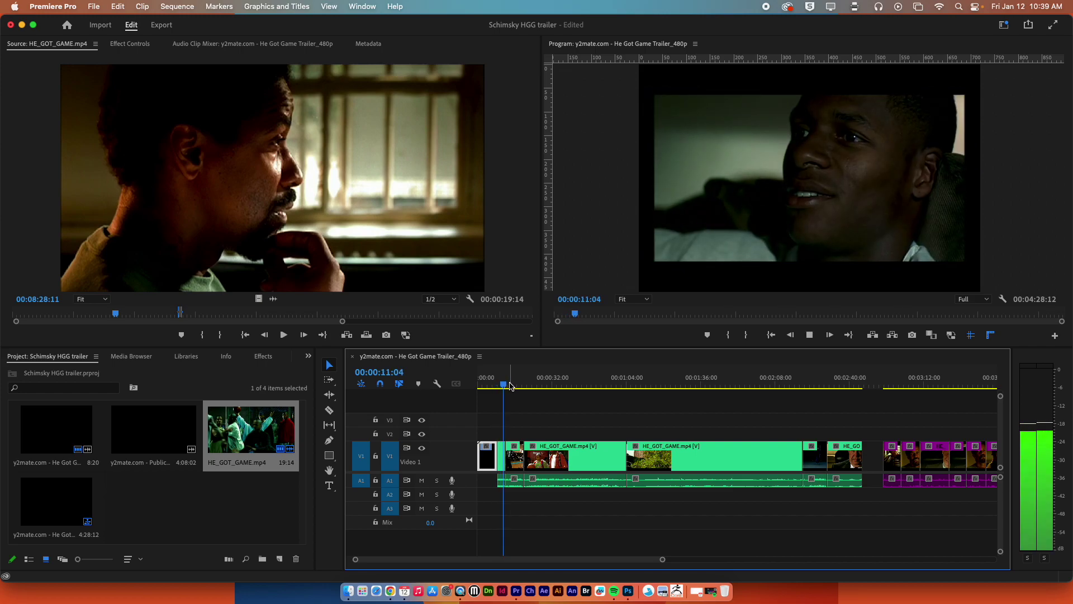
pyautogui.press('space')
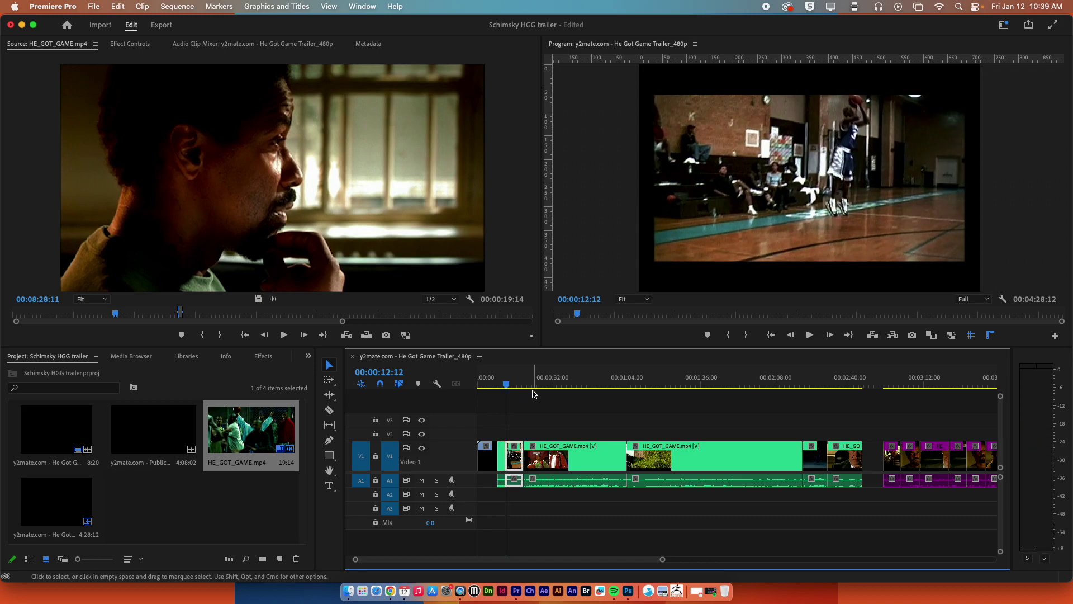
pyautogui.click(501, 462)
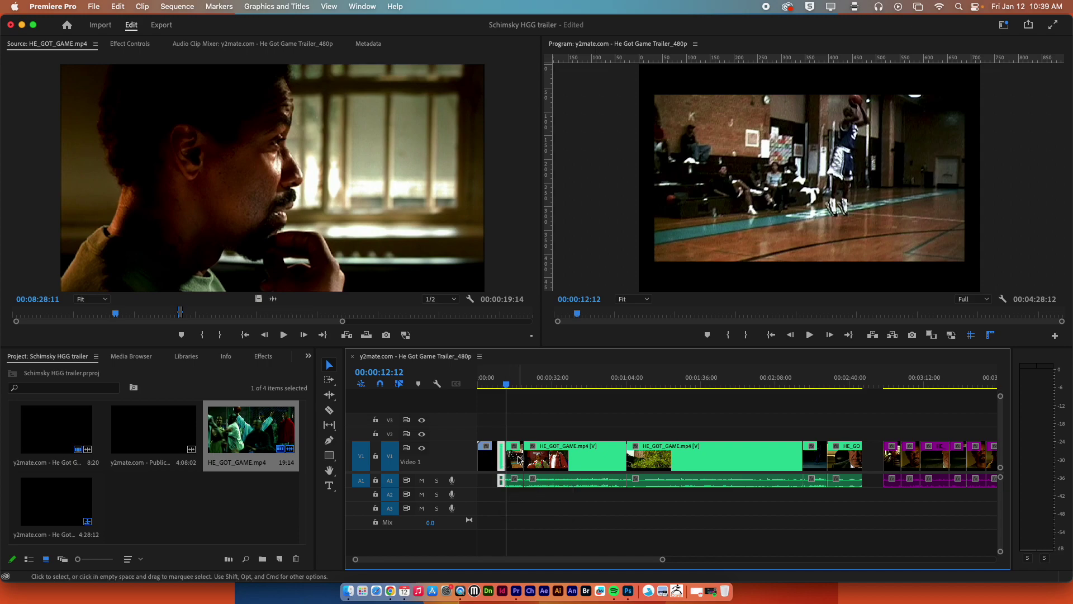
pyautogui.click(501, 461)
pyautogui.moveTo(662, 560); pyautogui.dragTo(600, 548)
pyautogui.click(530, 420)
pyautogui.click(535, 455)
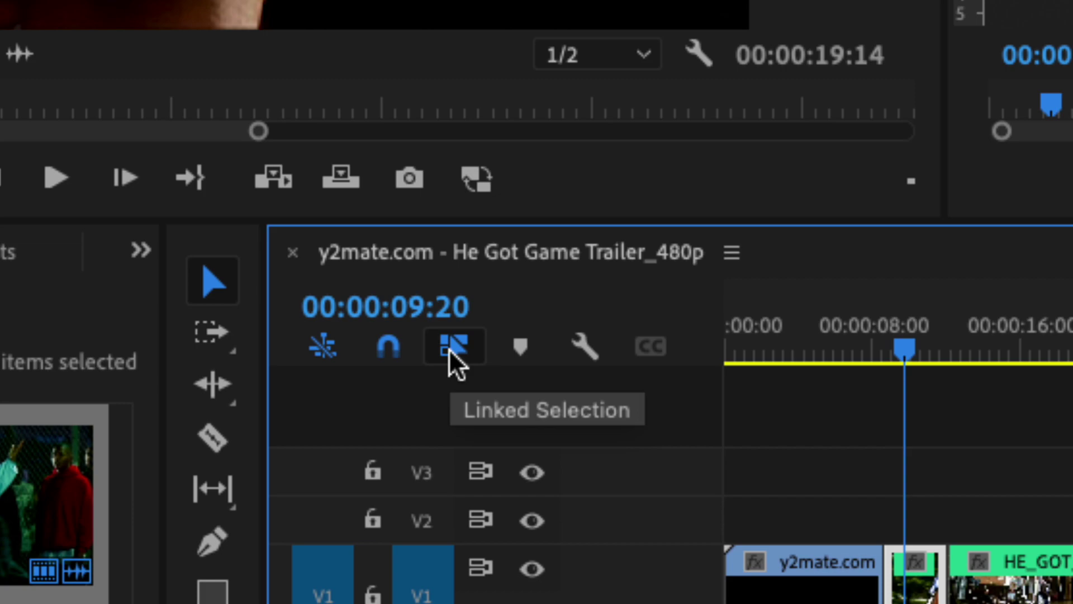
# Turn off Linked Selection and remove only the short clip's A1 audio, keeping its video.
pyautogui.click(453, 348)
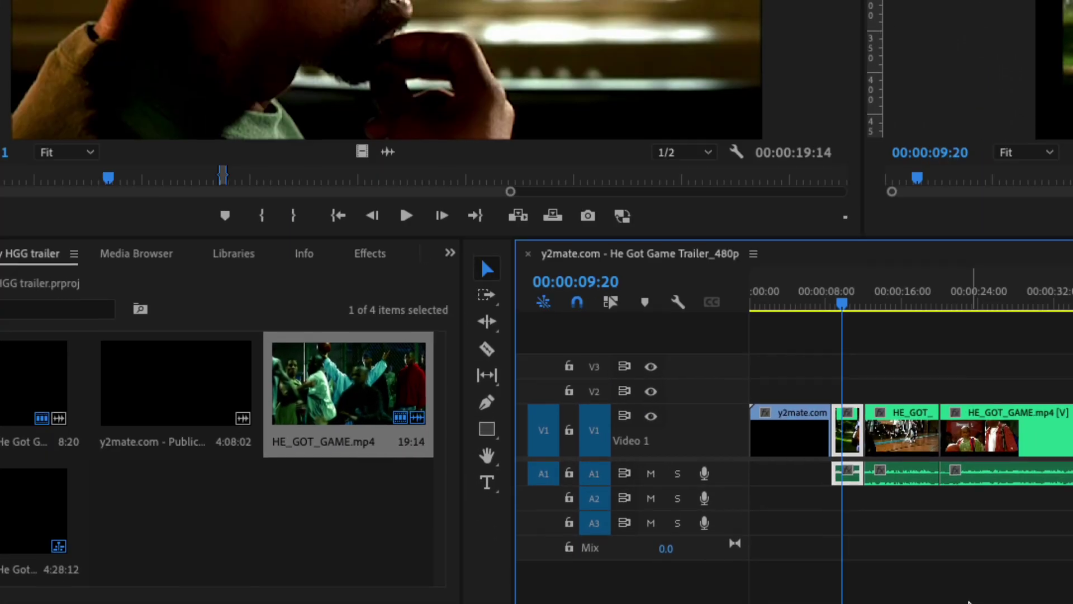
pyautogui.click(867, 367)
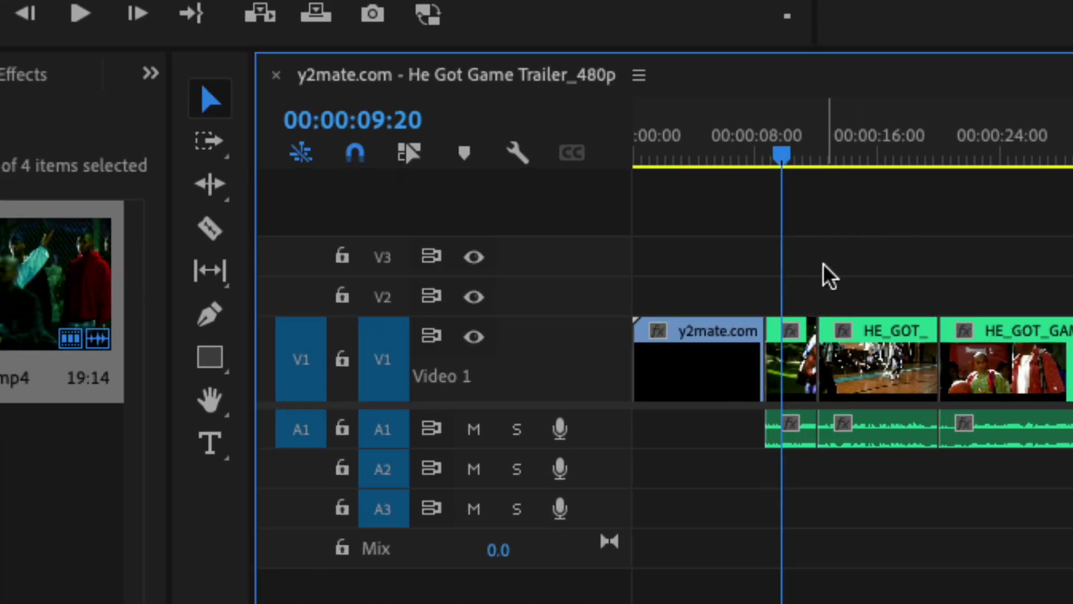
pyautogui.click(800, 361)
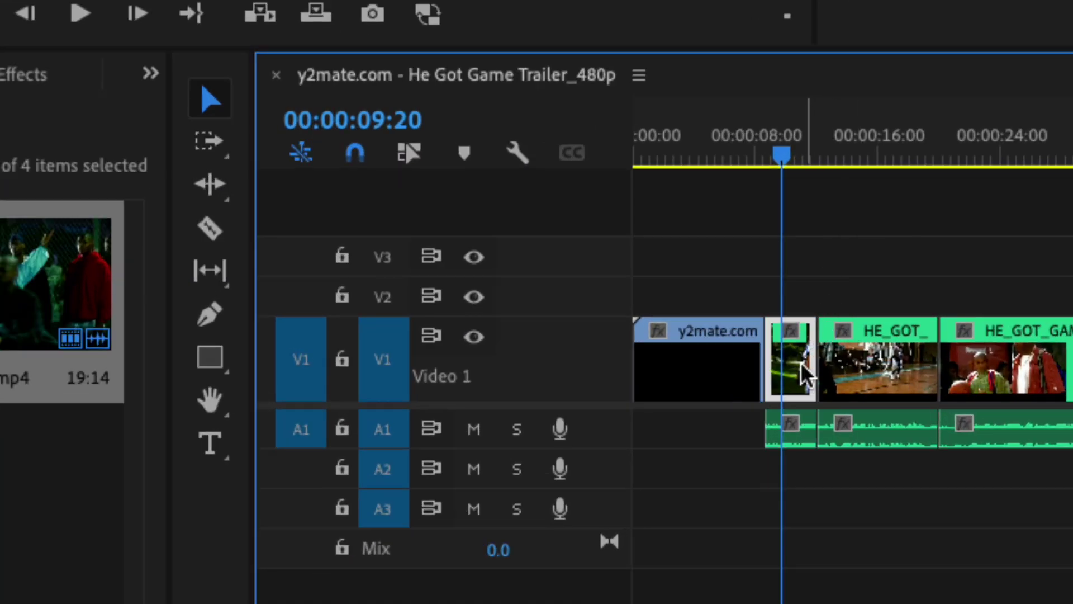
pyautogui.click(797, 414)
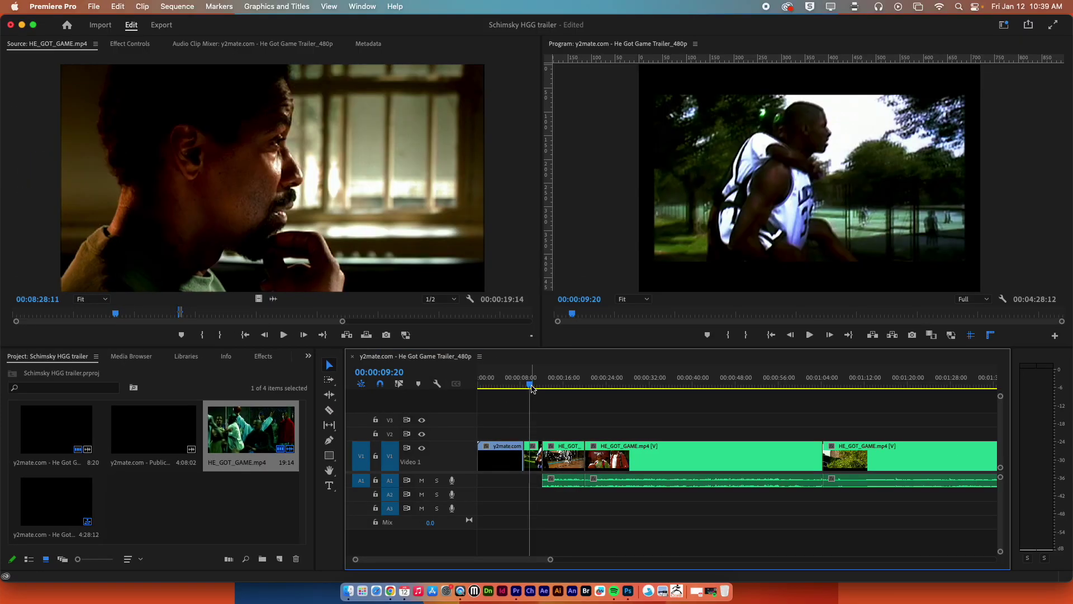
# Play back the edit, stop at 00:00:10:07, and bring up the trailer guide.
pyautogui.click(572, 364)
pyautogui.press('space')
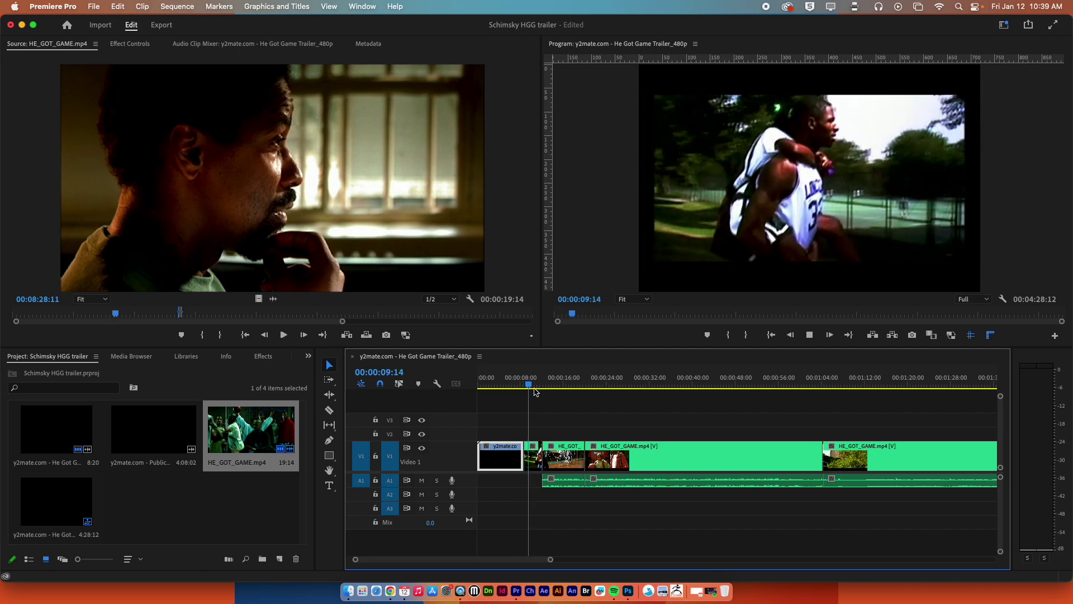
pyautogui.click(533, 388)
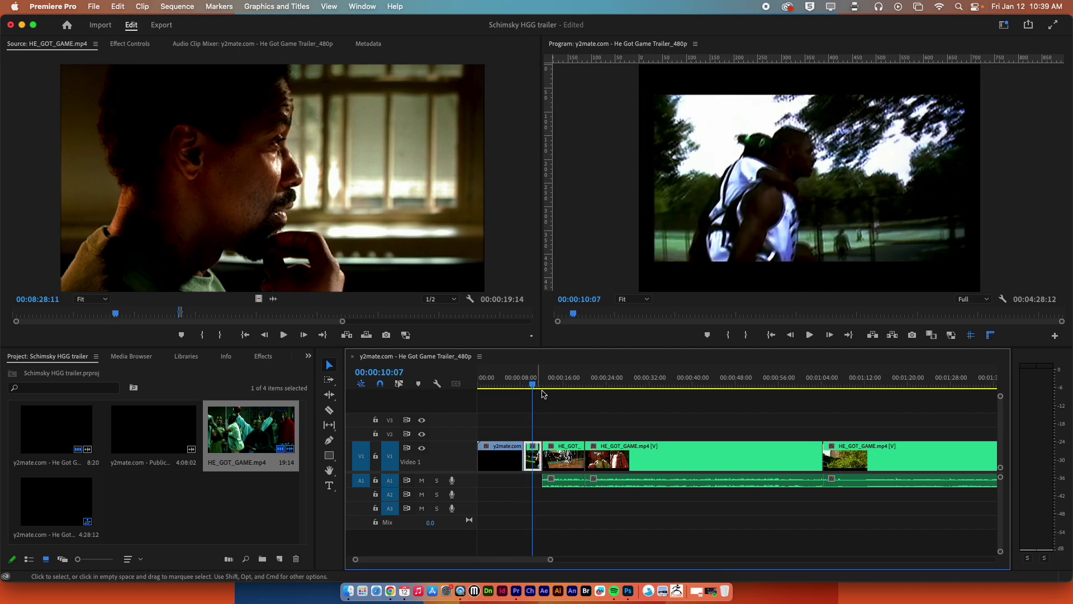
pyautogui.click(394, 591)
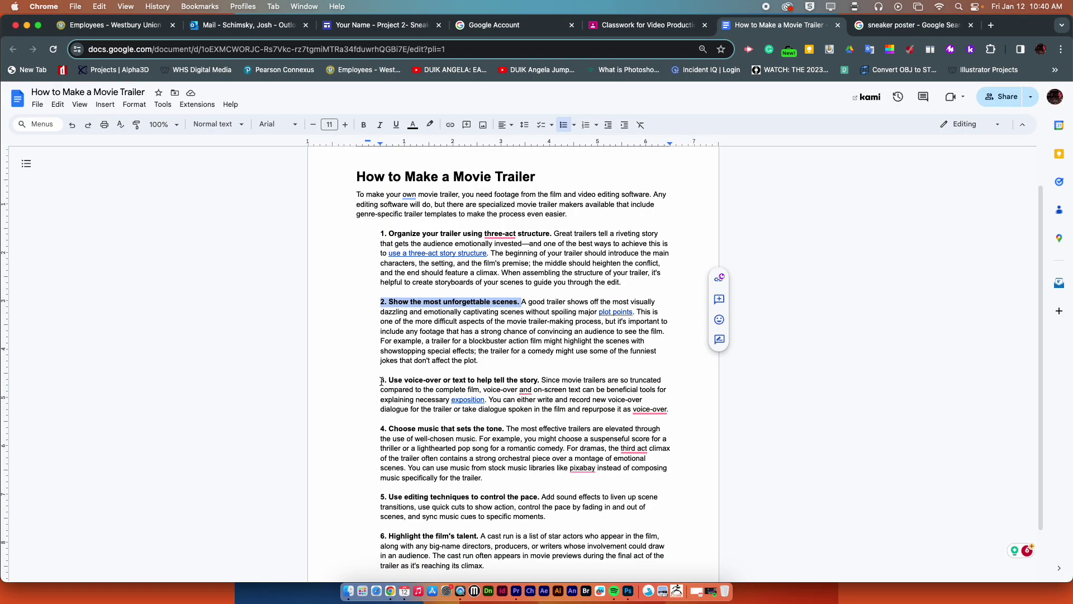
# Highlight step 4 'Choose music that sets the tone' in the guide, then return to Premiere Pro.
pyautogui.moveTo(382, 430); pyautogui.dragTo(607, 477)
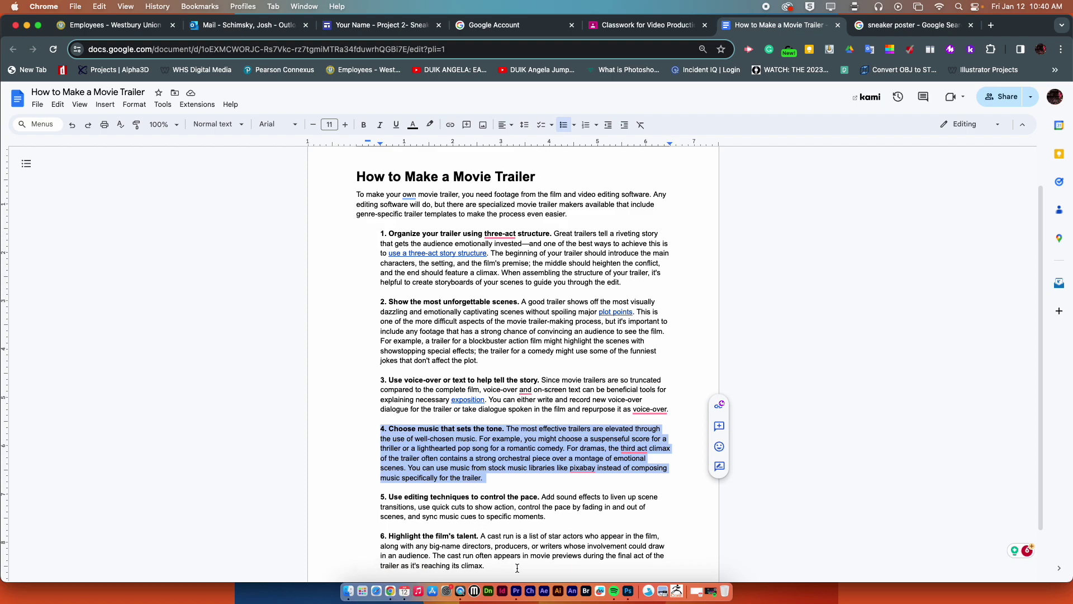
pyautogui.click(515, 591)
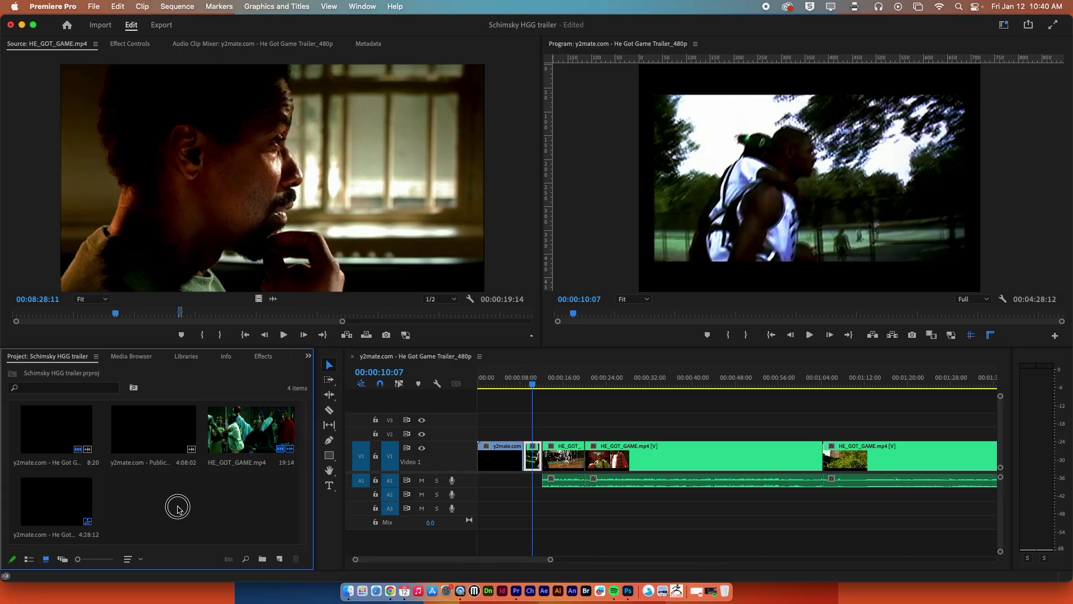
# Preview the Public Enemy He Got Game song and place its audio only on A2 at 00:00:00:00.
pyautogui.doubleClick(153, 445)
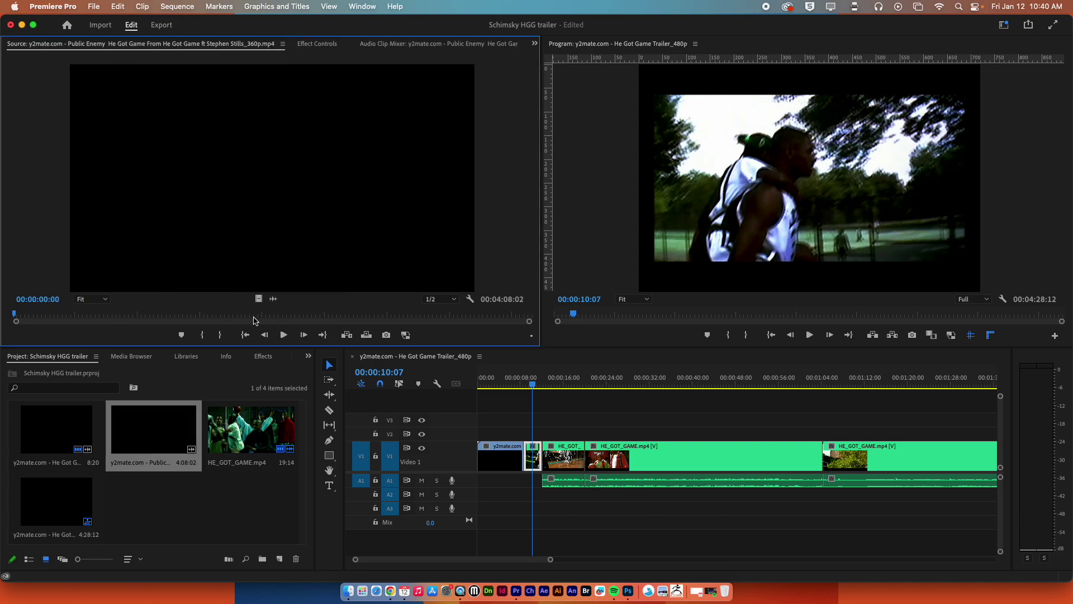
pyautogui.click(284, 334)
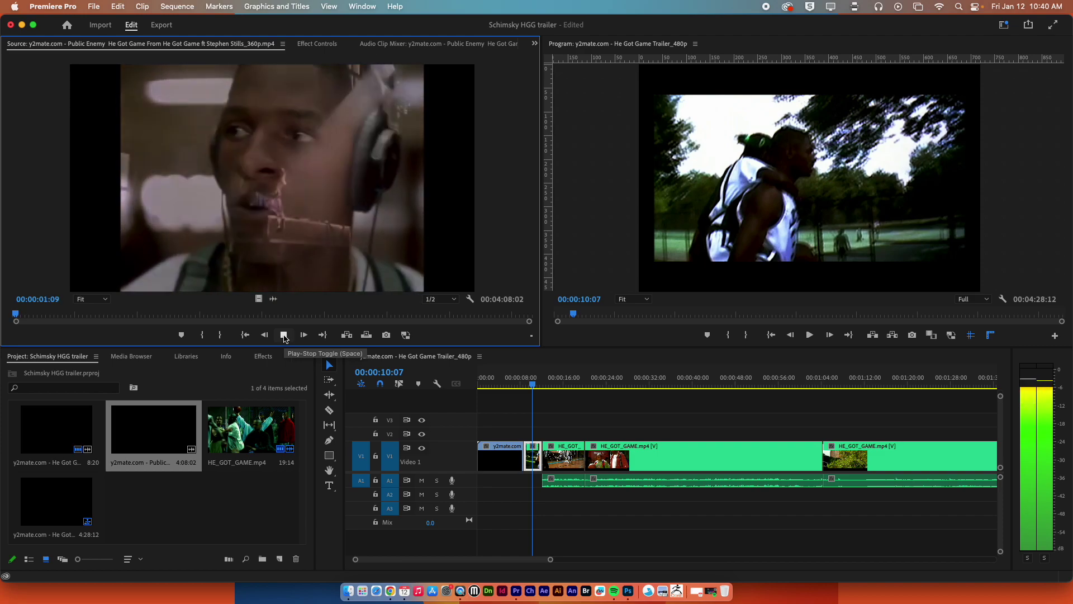
pyautogui.click(284, 335)
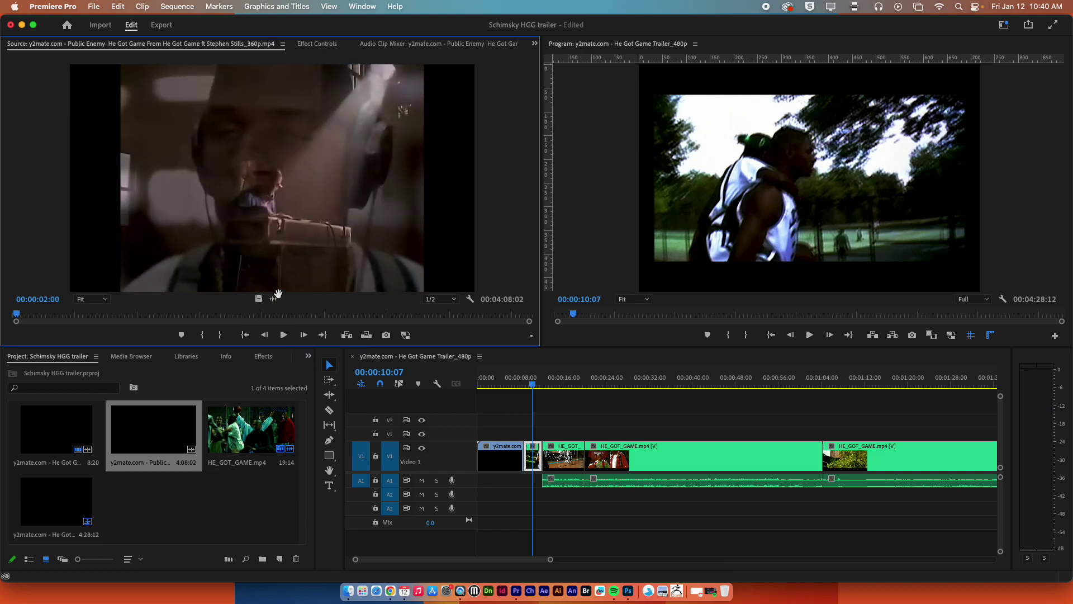
pyautogui.moveTo(273, 299); pyautogui.dragTo(480, 496)
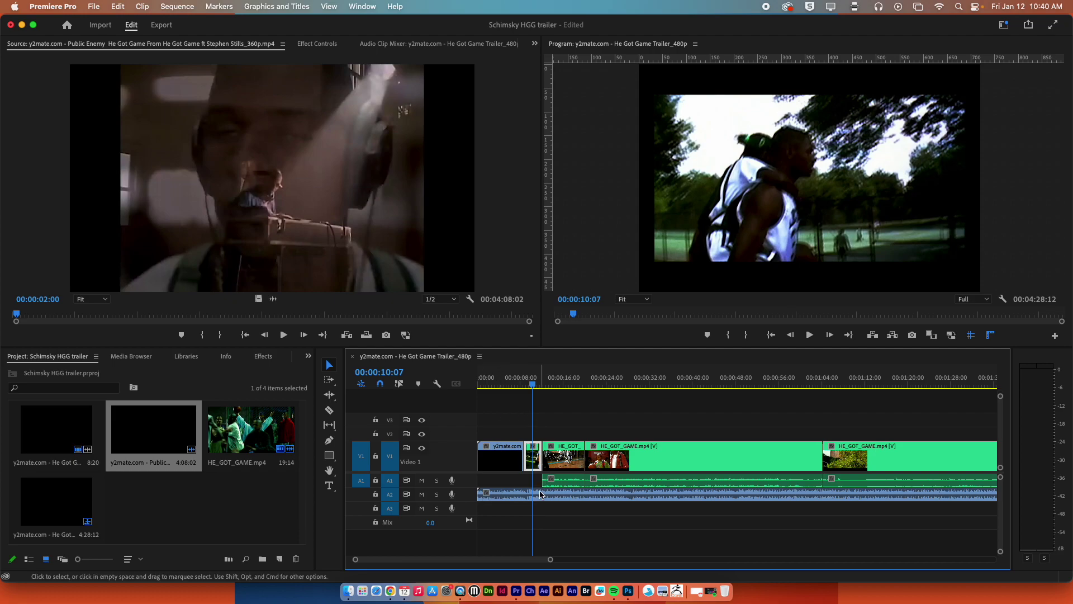
pyautogui.click(530, 384)
# Play the trailer from the start to 00:00:11:21 and make the Audio 2 track taller.
pyautogui.moveTo(530, 384); pyautogui.dragTo(473, 384)
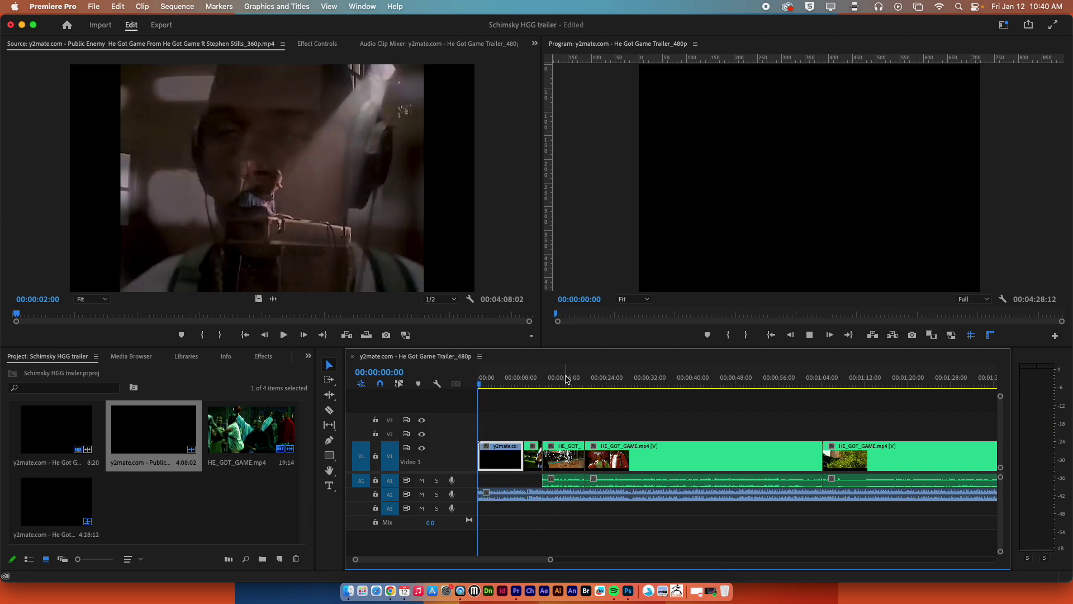
pyautogui.press('space')
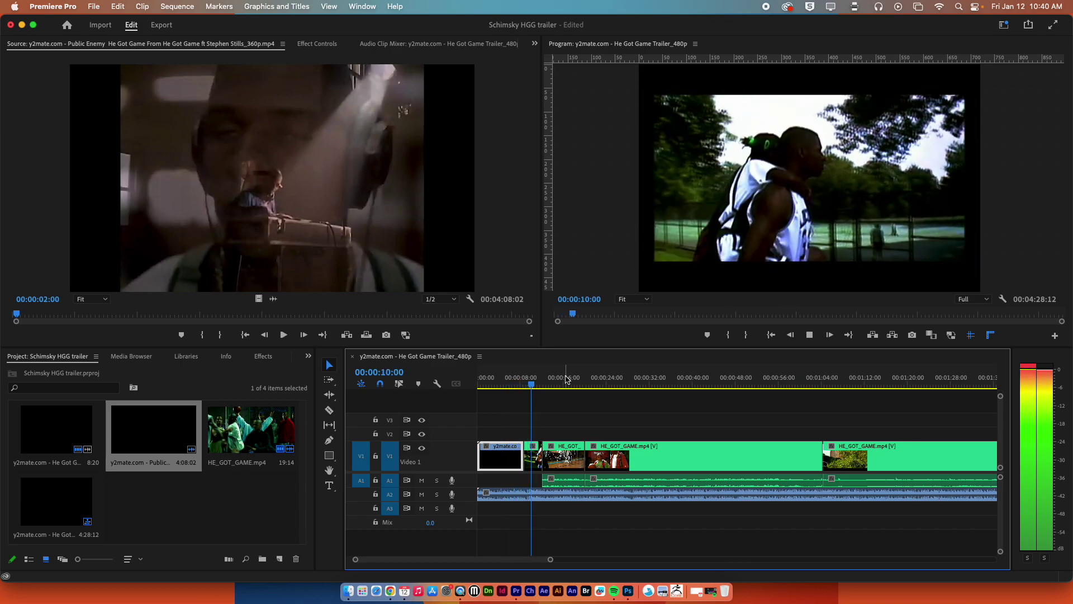
pyautogui.press('space')
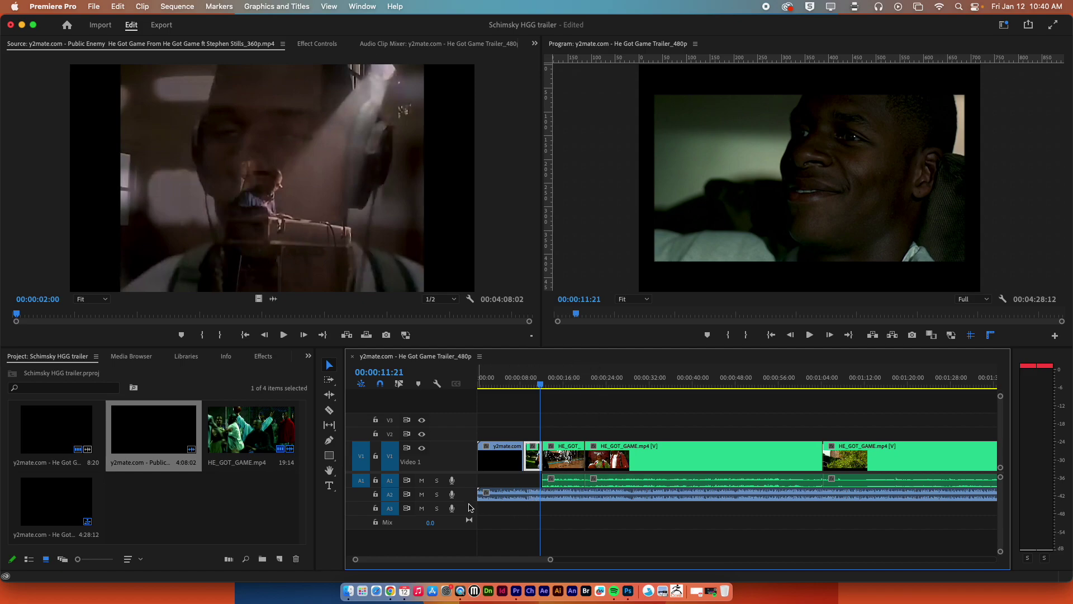
pyautogui.moveTo(470, 502); pyautogui.dragTo(469, 515)
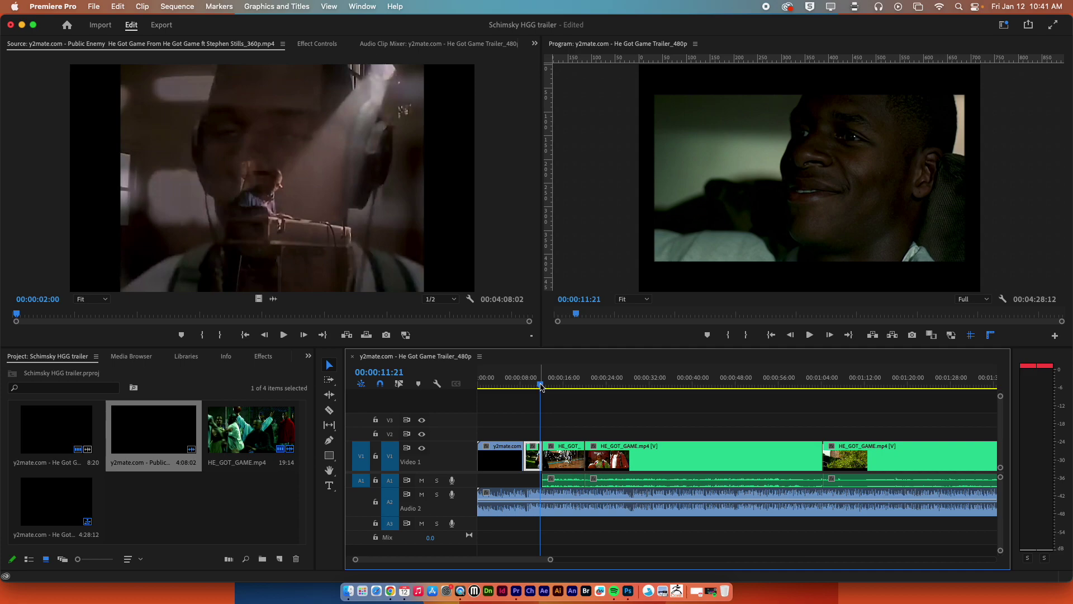
# Scrub through the opening shots against the song, lower the system volume, and zoom the timeline out.
pyautogui.moveTo(540, 385); pyautogui.dragTo(567, 384)
pyautogui.press('XF86AudioLowerVolume')
pyautogui.press('XF86AudioLowerVolume')
pyautogui.press('XF86AudioLowerVolume')
pyautogui.press('XF86AudioLowerVolume')
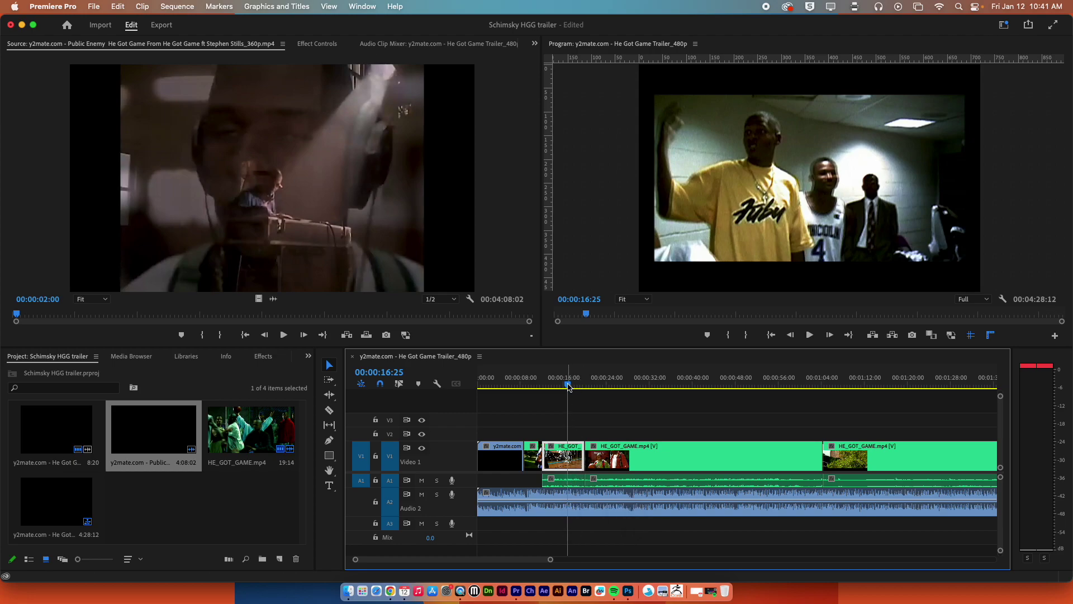
pyautogui.moveTo(568, 384)
pyautogui.mouseDown()
pyautogui.moveTo(637, 386)
pyautogui.moveTo(588, 385)
pyautogui.mouseUp()
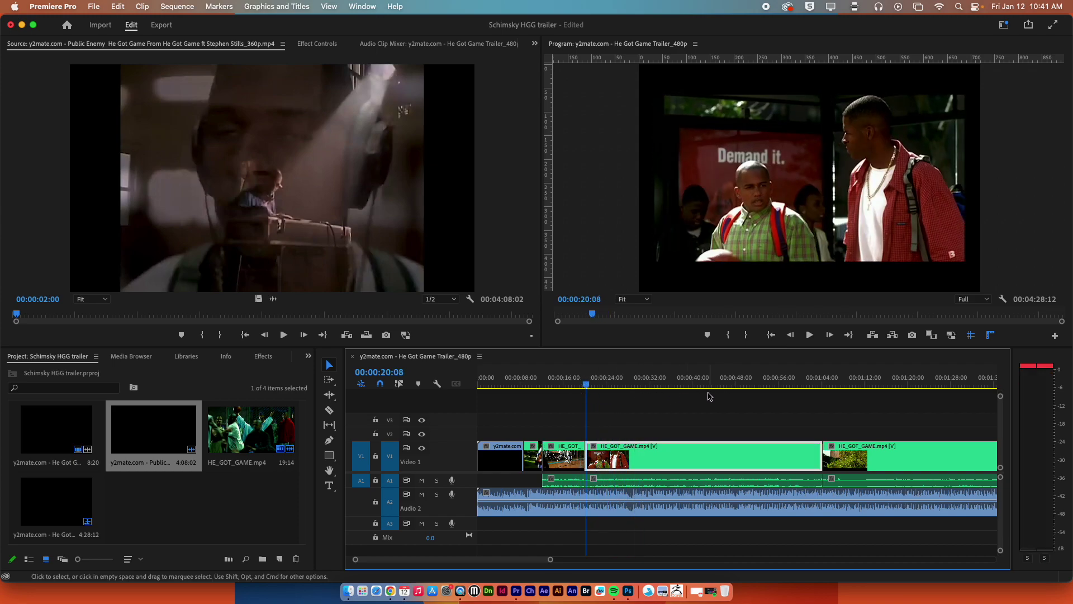
pyautogui.moveTo(550, 560); pyautogui.dragTo(803, 561)
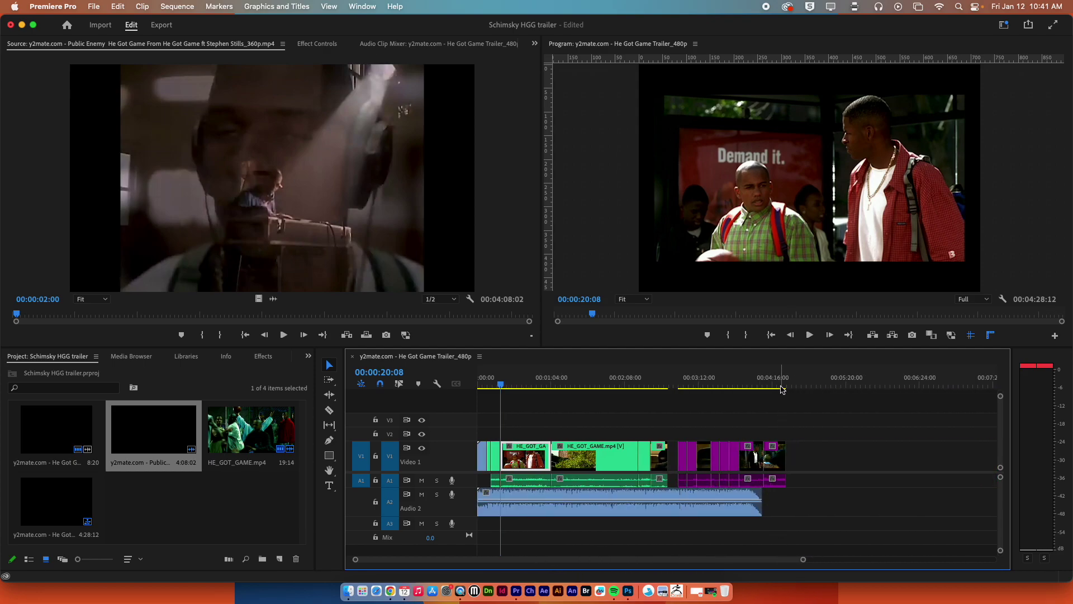